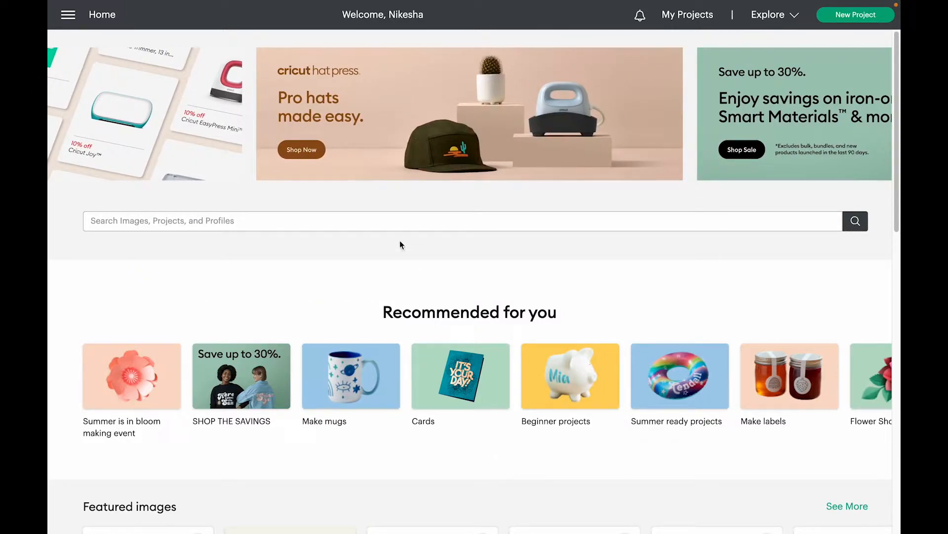
Create a new project and start an image upload, browsing the computer for the file.
{"action": "mouse_move", "coordinate": [725, 527]}
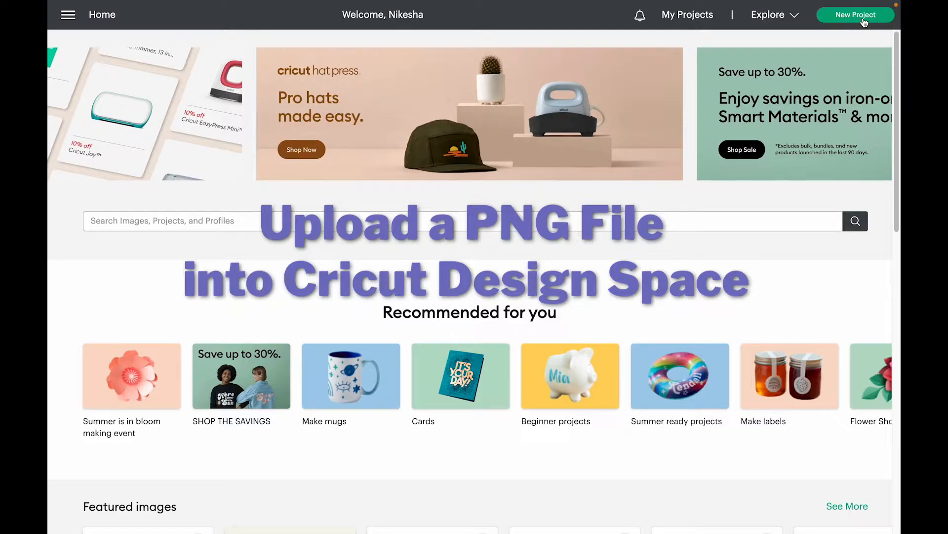
{"action": "left_click", "coordinate": [863, 20]}
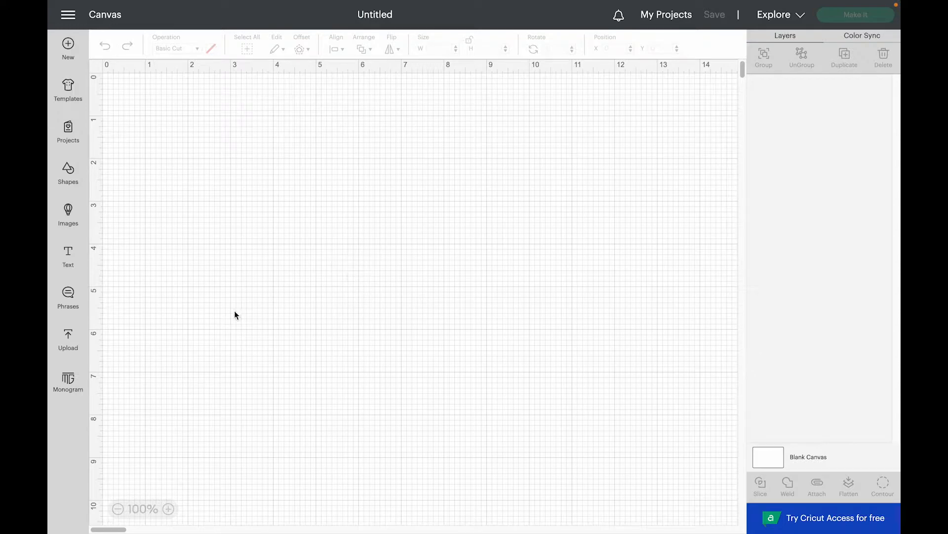
{"action": "left_click", "coordinate": [68, 335]}
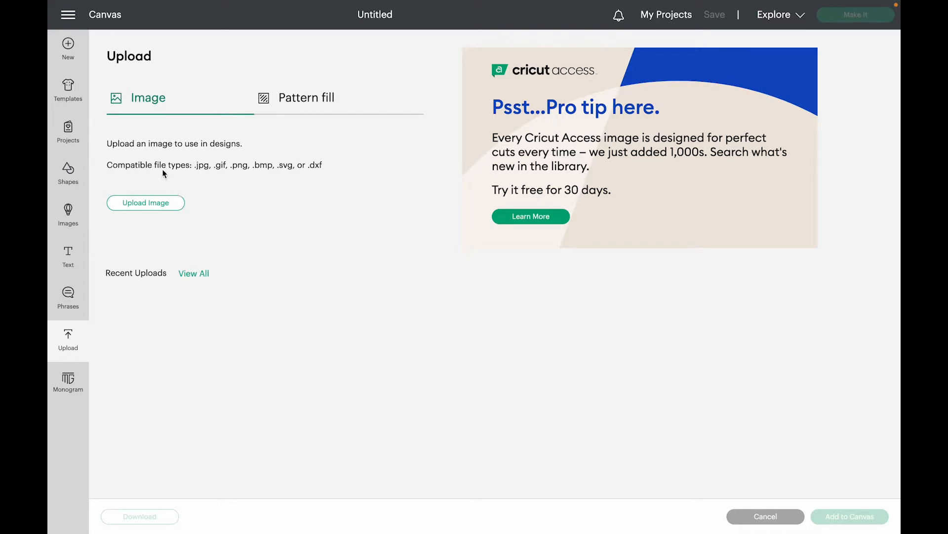
{"action": "left_click", "coordinate": [153, 207]}
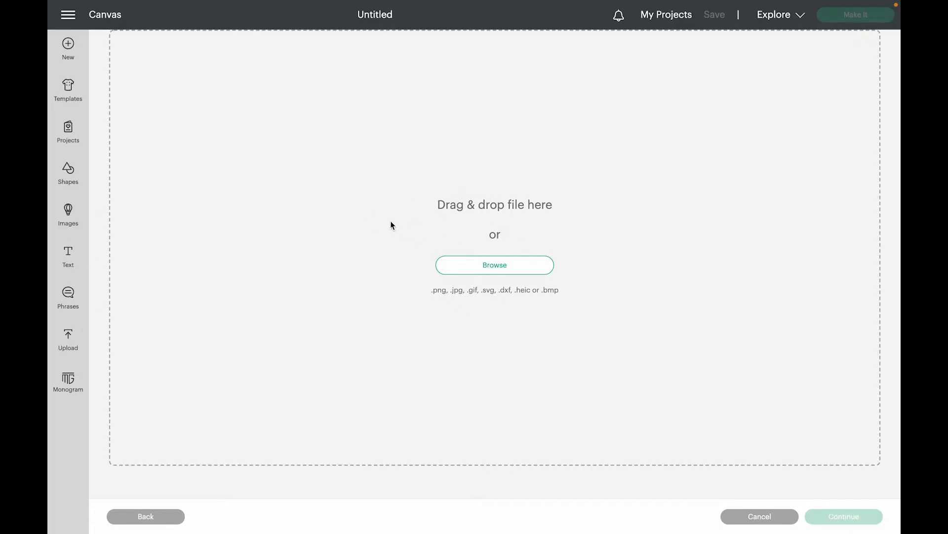
{"action": "left_click", "coordinate": [492, 269]}
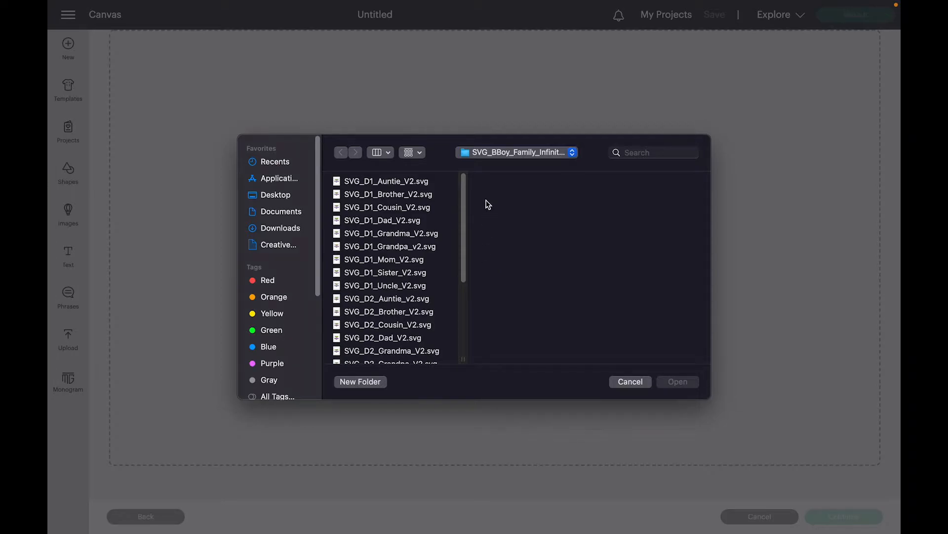
Load PNG_D1_Auntie.png from the PNG_BBoy_Family_Infinity folder inside Zip_BBoy_Family_Infinity_V2.
{"action": "left_click", "coordinate": [494, 153]}
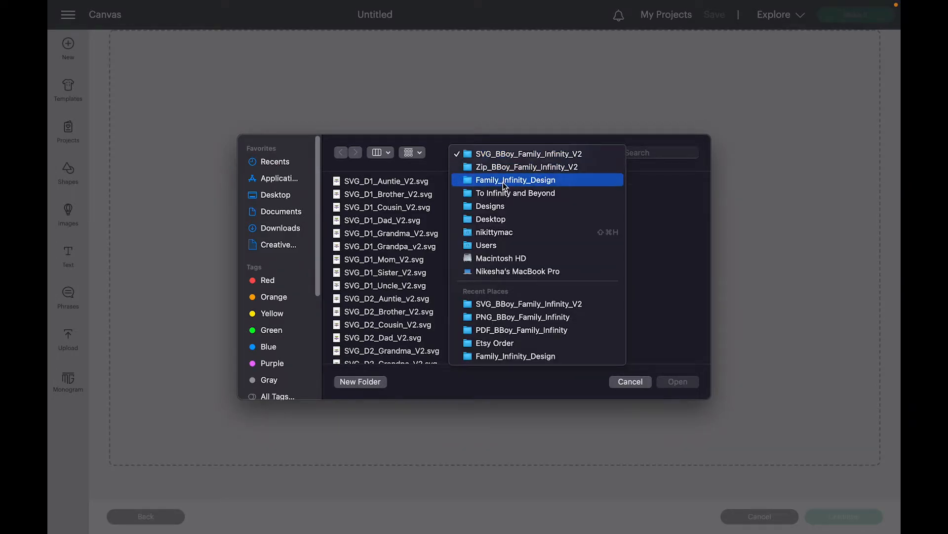
{"action": "left_click", "coordinate": [498, 167]}
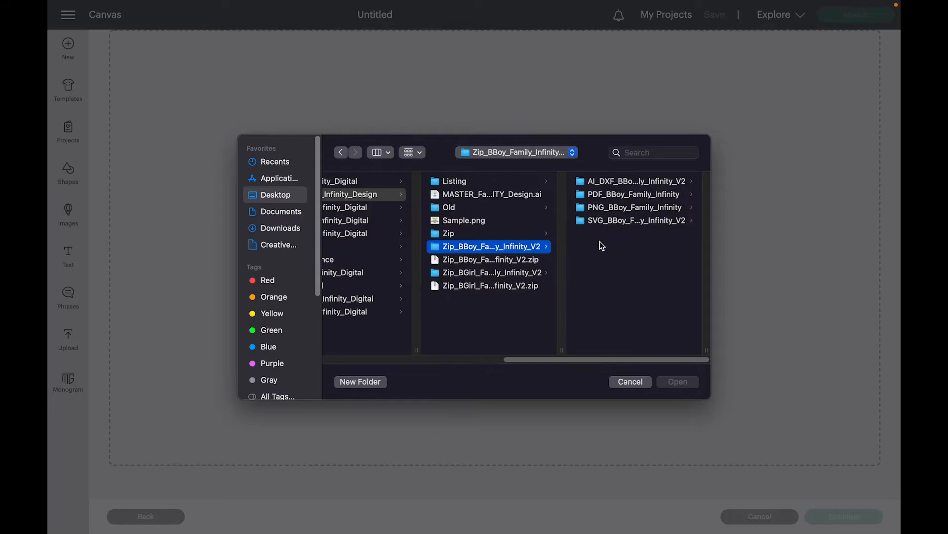
{"action": "left_click", "coordinate": [636, 208]}
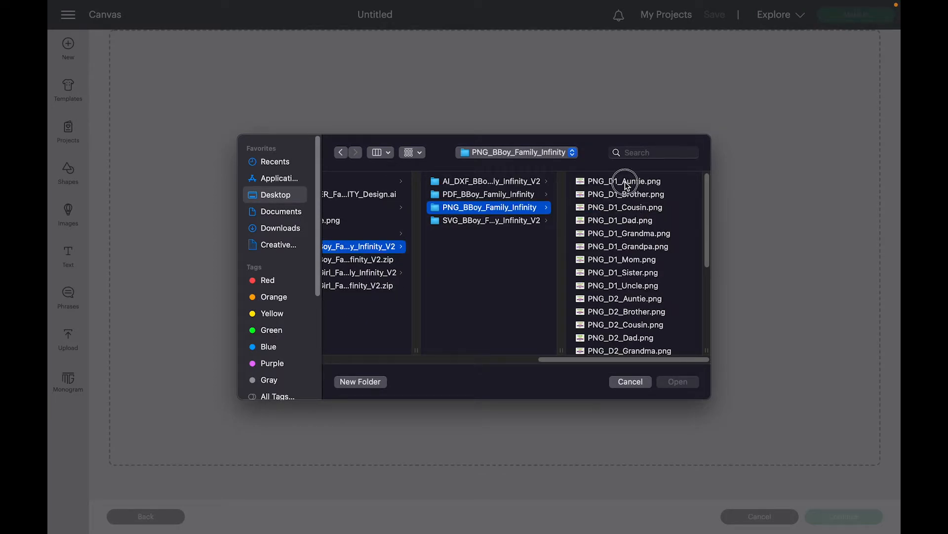
{"action": "left_click", "coordinate": [625, 182]}
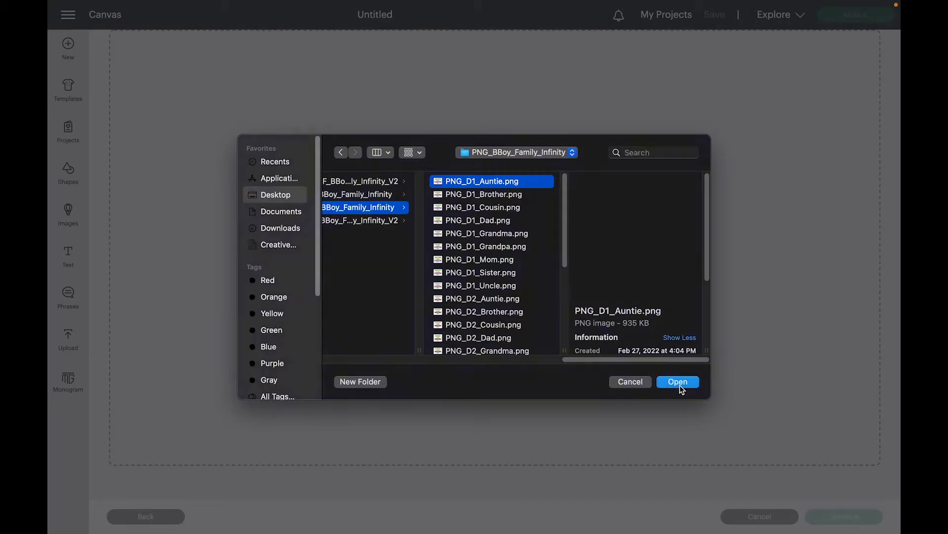
{"action": "left_click", "coordinate": [680, 385]}
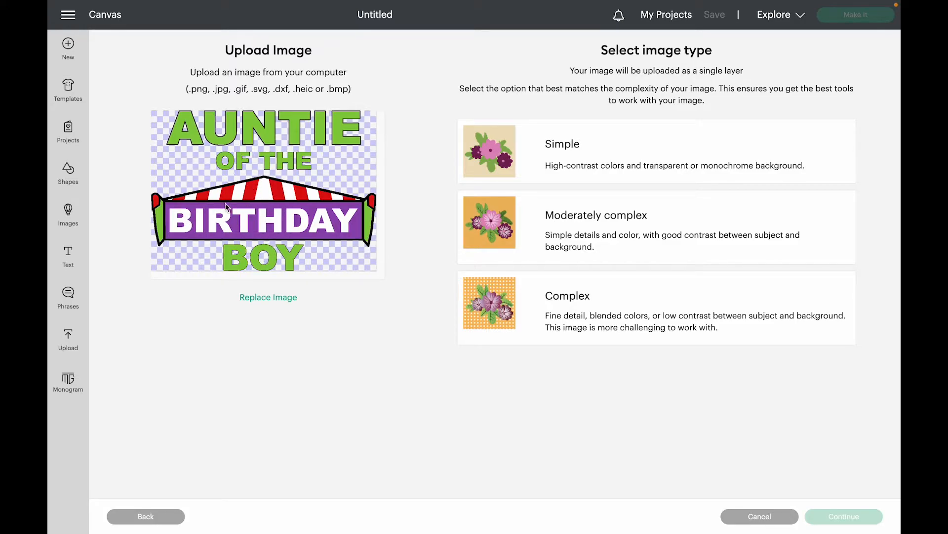
Replace the loaded image by choosing PNG_D1_Auntie.png again.
{"action": "left_click", "coordinate": [276, 298]}
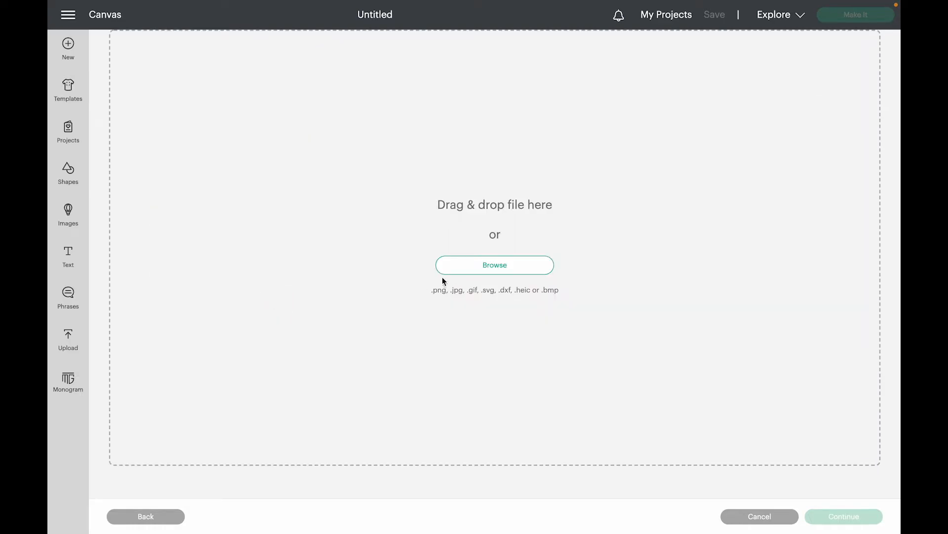
{"action": "left_click", "coordinate": [495, 267]}
{"action": "left_click", "coordinate": [379, 183]}
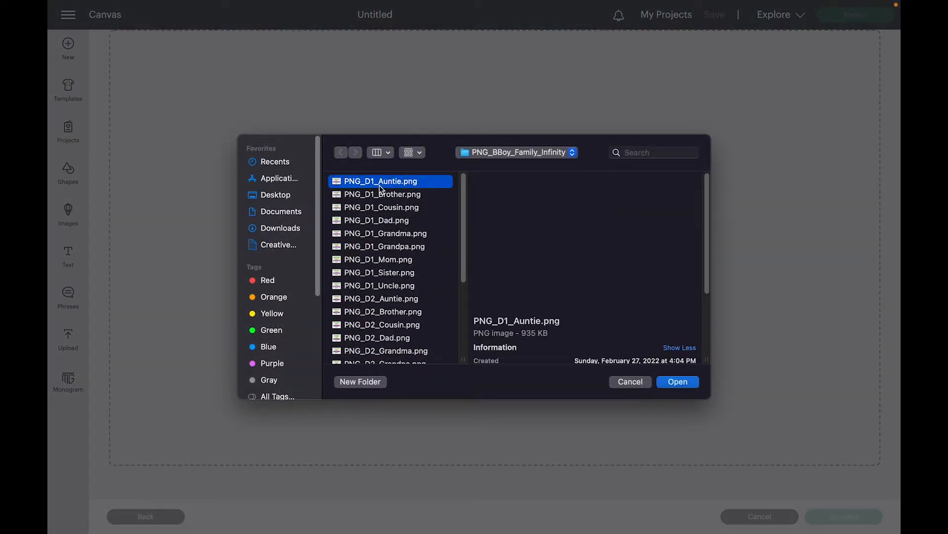
{"action": "left_click", "coordinate": [684, 384]}
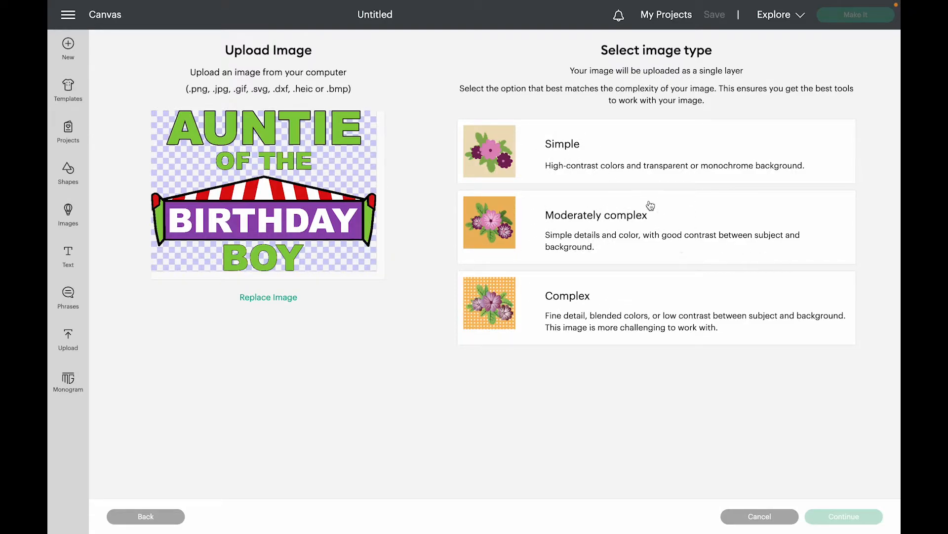
Set the image type to Complex and continue to the background remover.
{"action": "left_click", "coordinate": [604, 305]}
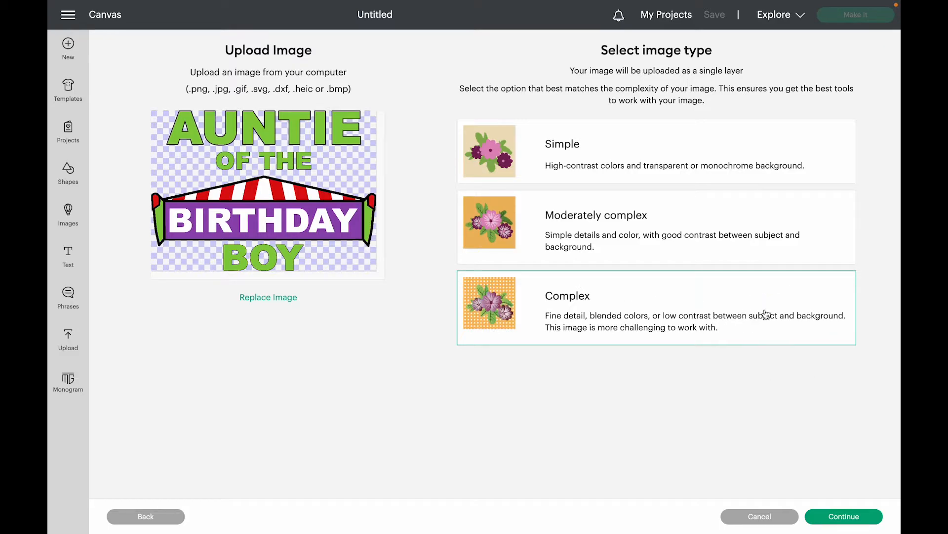
{"action": "left_click", "coordinate": [861, 519]}
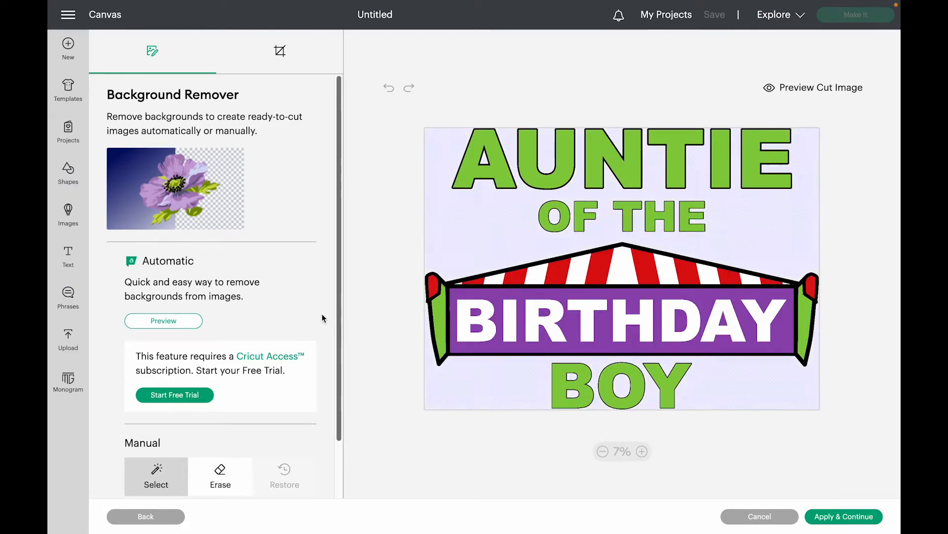
Remove the white fill of the letter I in BIRTHDAY with the manual Select tool, and undo the removal.
{"action": "left_click_drag", "start_coordinate": [339, 297], "coordinate": [325, 342]}
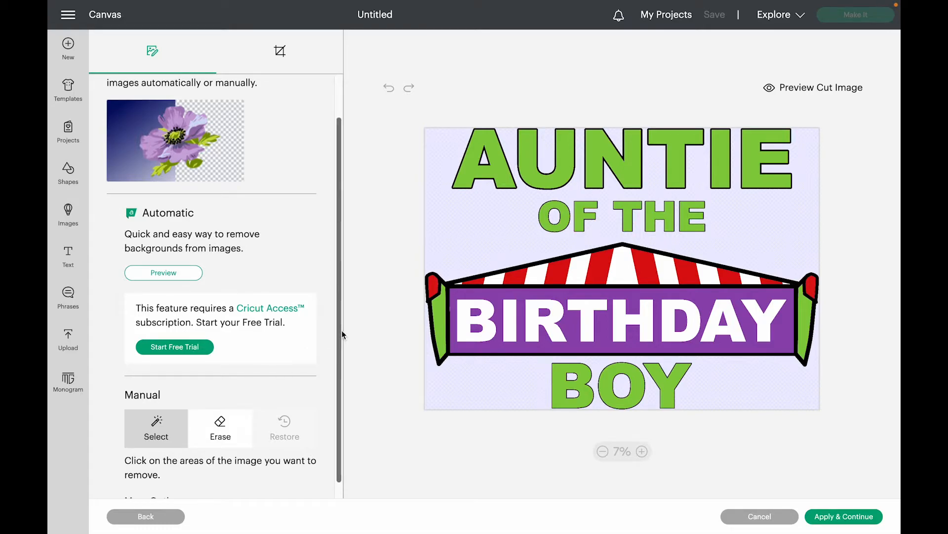
{"action": "scroll", "coordinate": [336, 340], "scroll_direction": "down", "scroll_amount": 1}
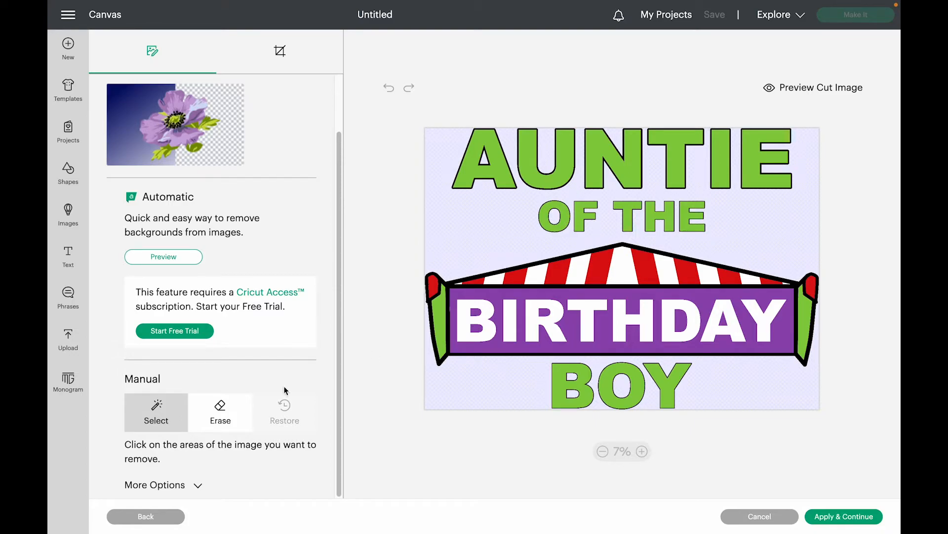
{"action": "left_click", "coordinate": [510, 317]}
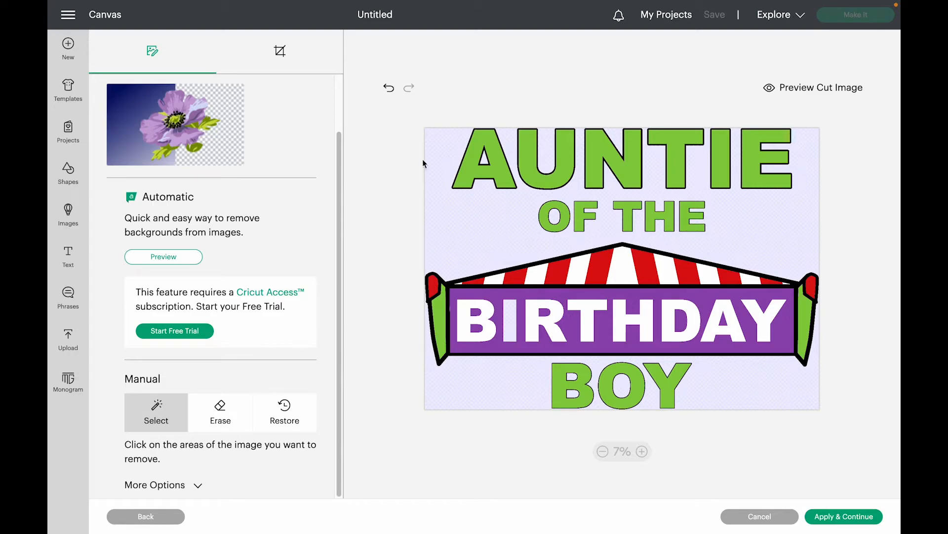
{"action": "left_click", "coordinate": [389, 88]}
{"action": "left_click", "coordinate": [389, 90]}
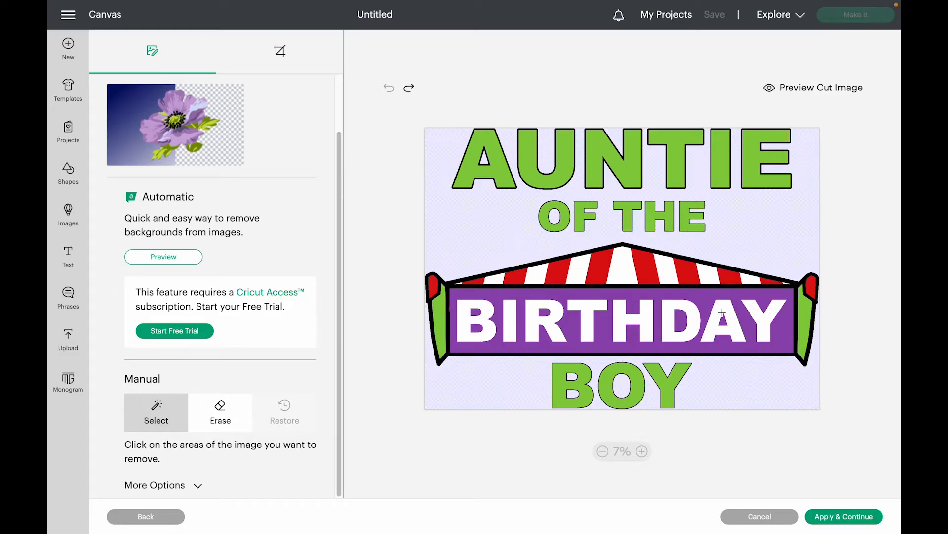
Apply the image without background edits and upload it as a Print Then Cut image.
{"action": "left_click", "coordinate": [849, 516]}
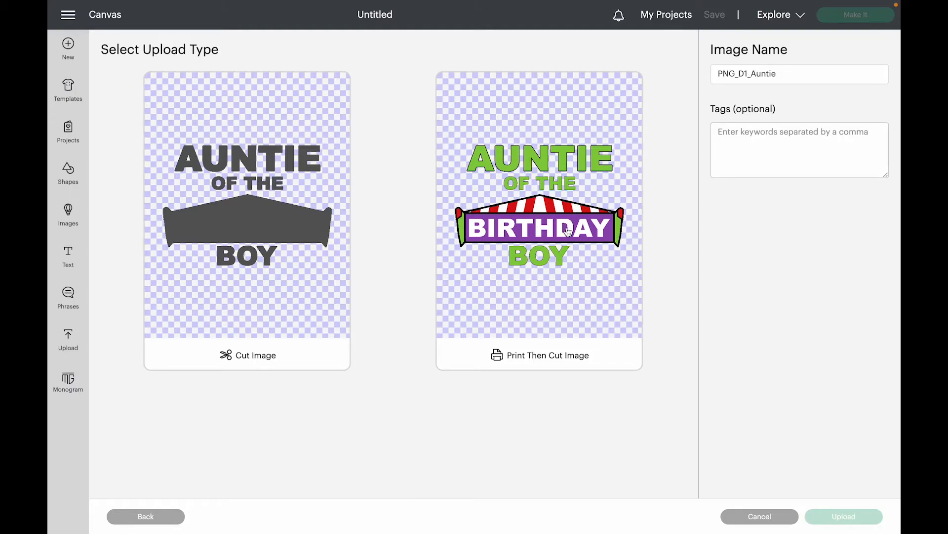
{"action": "left_click", "coordinate": [542, 318]}
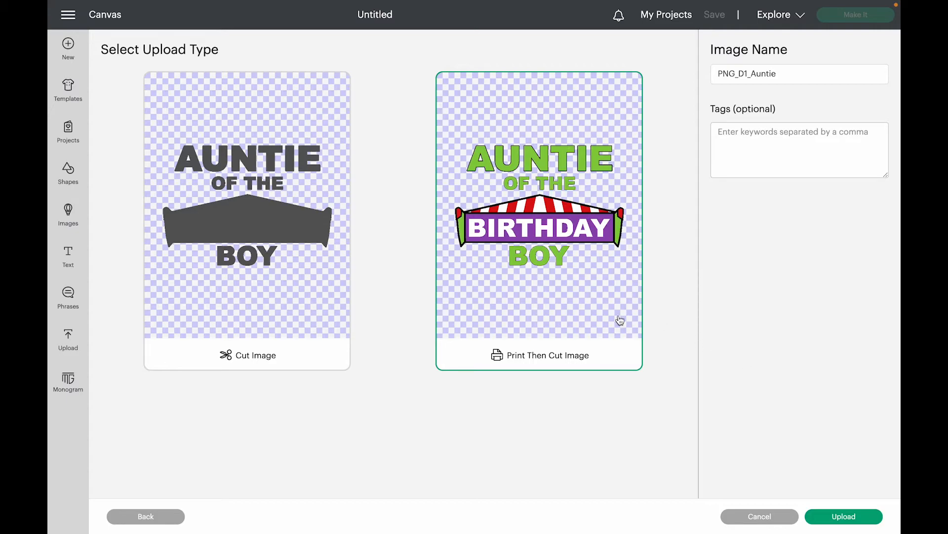
{"action": "left_click", "coordinate": [857, 519]}
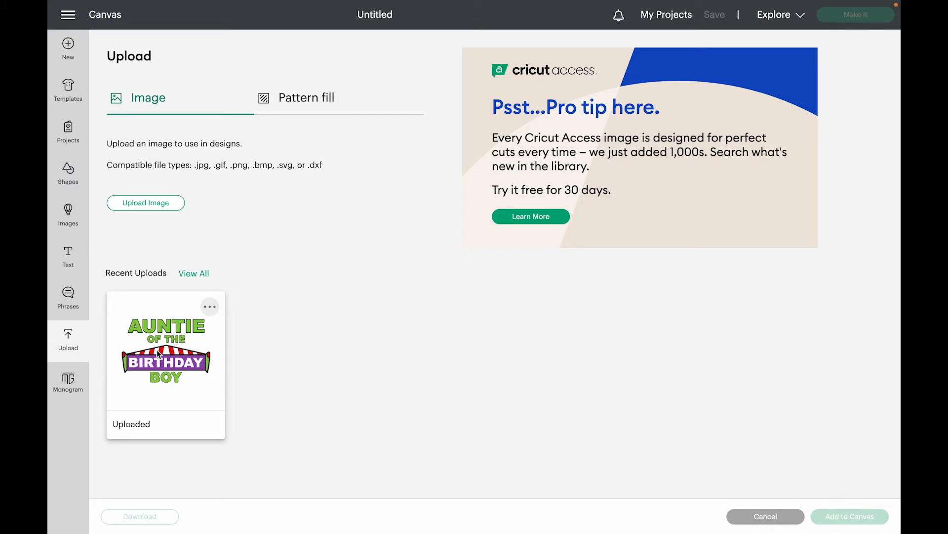
Add the uploaded Auntie design to the canvas and move it to X 0, Y 1.083.
{"action": "left_click", "coordinate": [177, 352]}
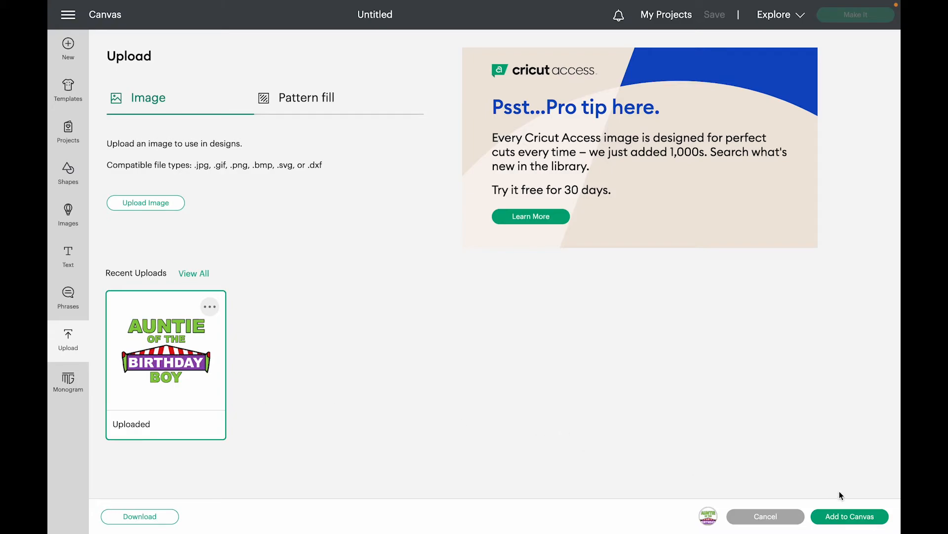
{"action": "left_click", "coordinate": [859, 519]}
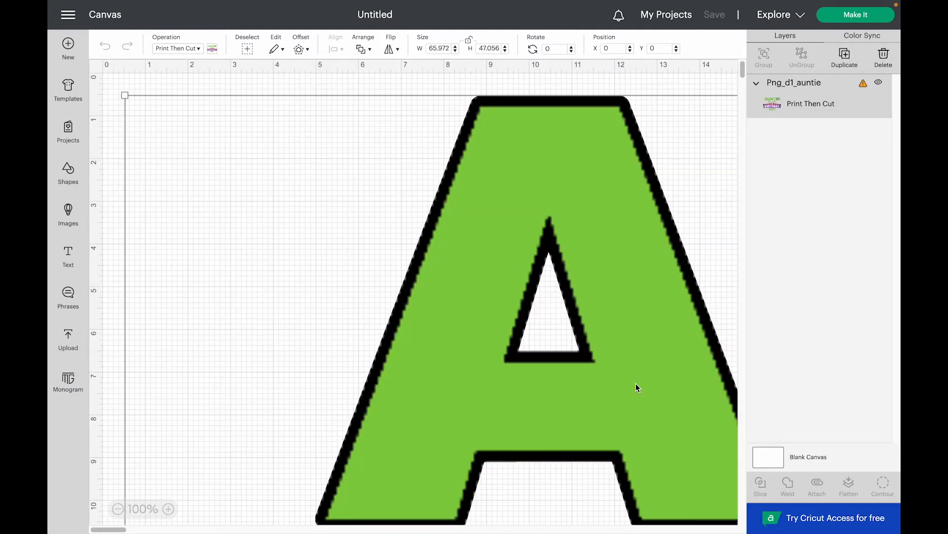
{"action": "left_click_drag", "start_coordinate": [627, 244], "coordinate": [468, 244]}
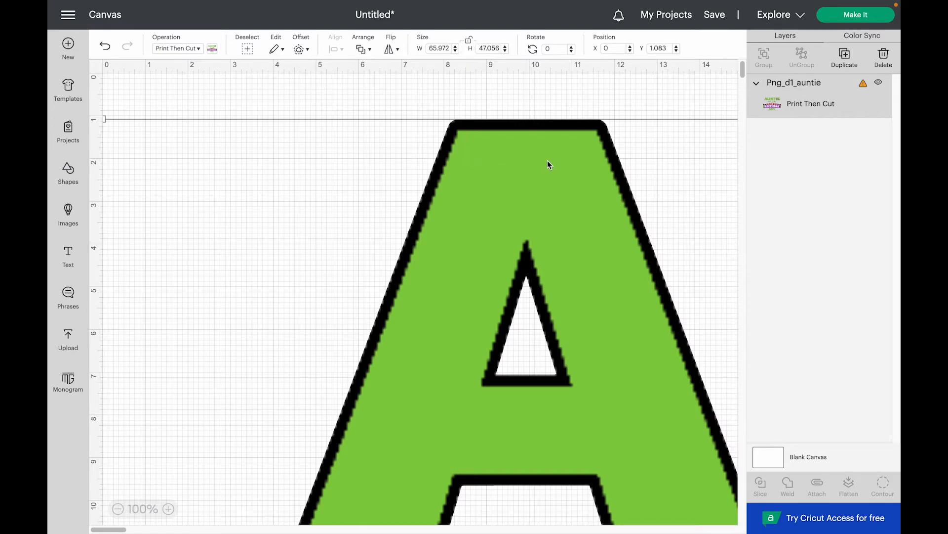
Lock the design's proportions and try to clear its width value.
{"action": "left_click", "coordinate": [470, 42]}
{"action": "left_click_drag", "start_coordinate": [430, 48], "coordinate": [445, 49]}
{"action": "key", "text": "BackSpace"}
{"action": "left_click", "coordinate": [479, 85]}
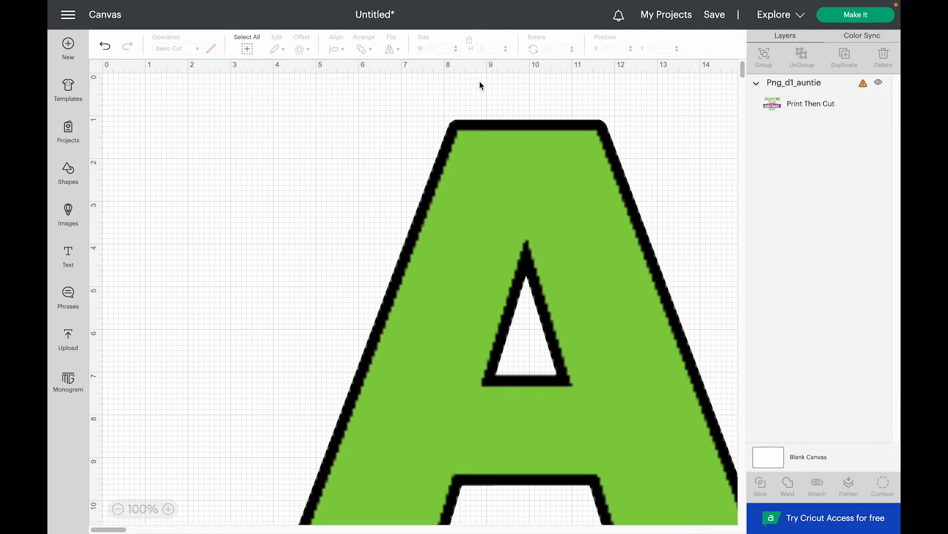
Set the design's width to 7 inches and move it to about X 4.084, Y 1.264 on the canvas.
{"action": "left_click", "coordinate": [592, 180]}
{"action": "left_click", "coordinate": [444, 47]}
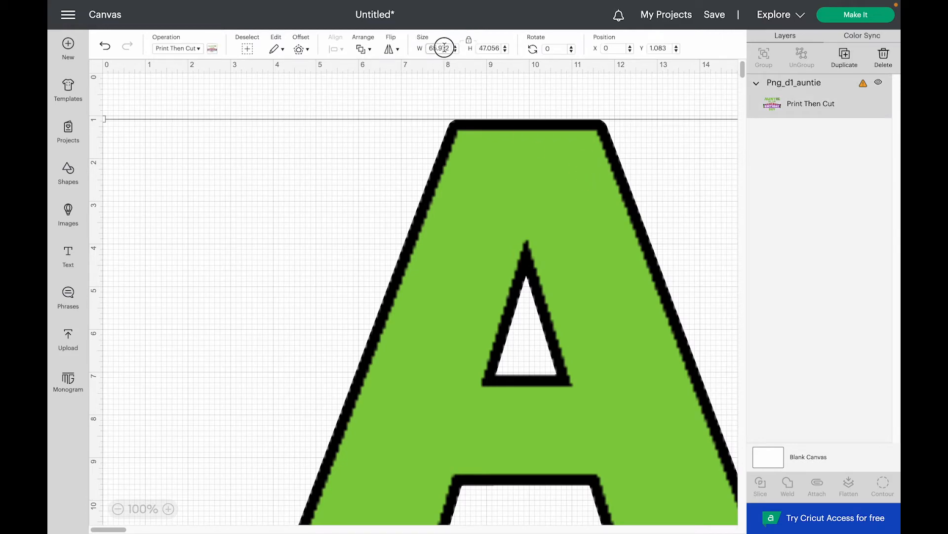
{"action": "left_click_drag", "start_coordinate": [450, 50], "coordinate": [424, 50]}
{"action": "type", "text": "7"}
{"action": "key", "text": "Return"}
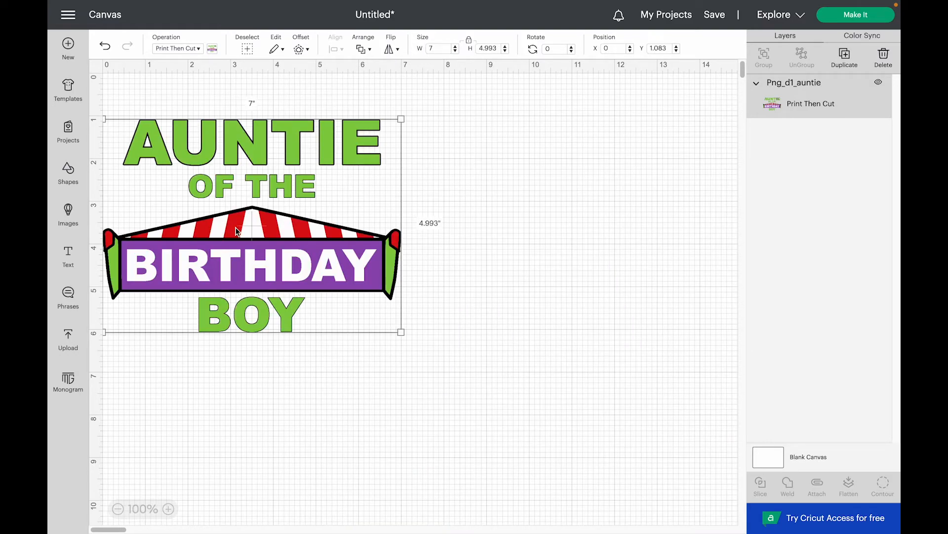
{"action": "left_click_drag", "start_coordinate": [238, 239], "coordinate": [431, 248]}
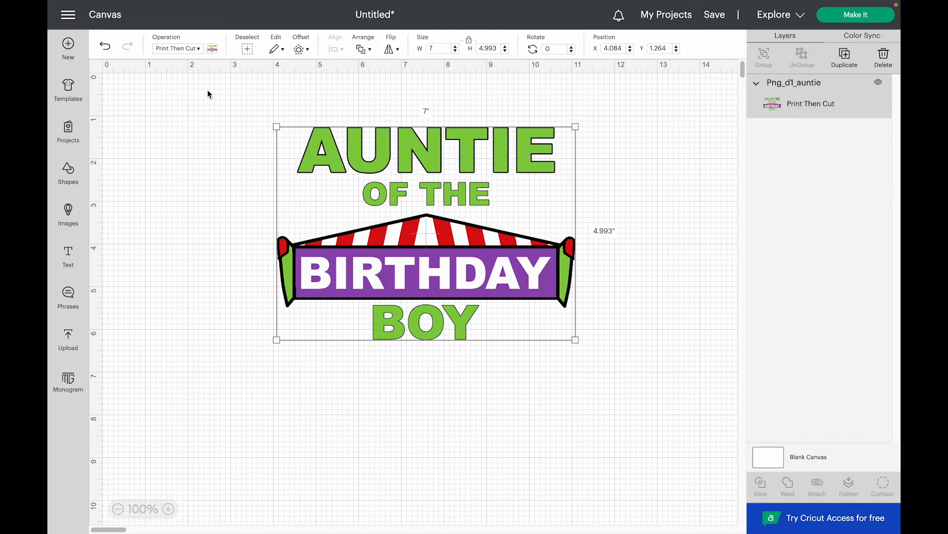
Start a new project, replacing the unsaved one on the canvas.
{"action": "left_click", "coordinate": [66, 44]}
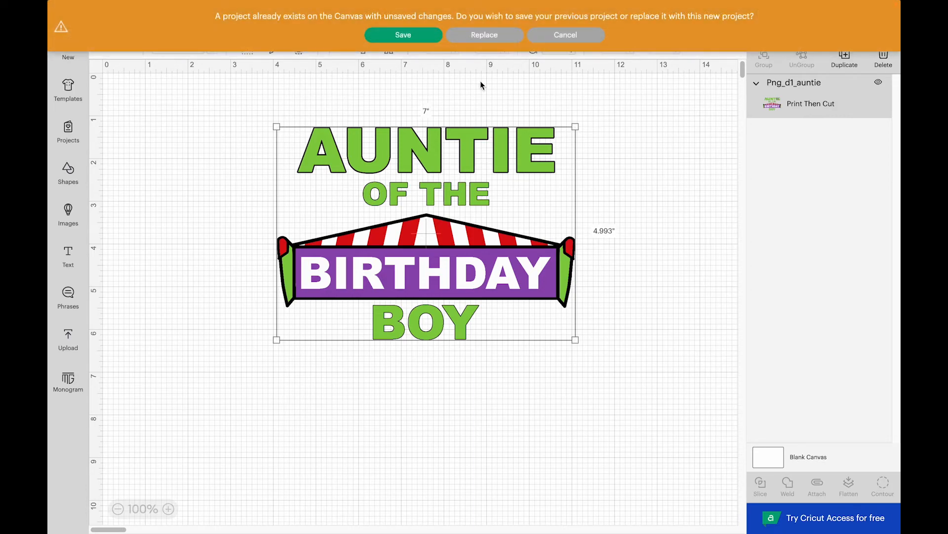
{"action": "left_click", "coordinate": [486, 38]}
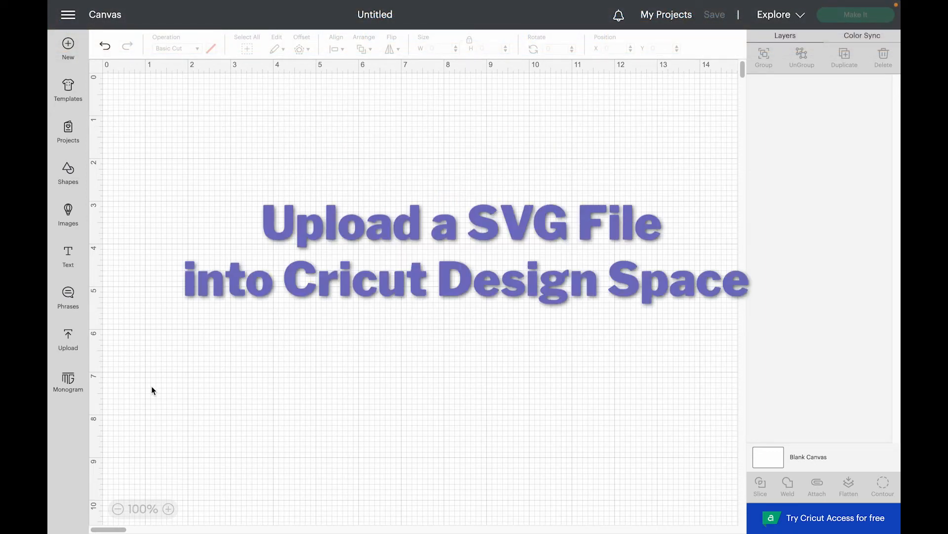
Choose SVG_D1_Brother_V2.svg from the SVG_BBoy_Family_Infinity_V2 folder inside Zip_BBoy_Family_Infinity_V2 as the image to upload.
{"action": "left_click", "coordinate": [72, 337]}
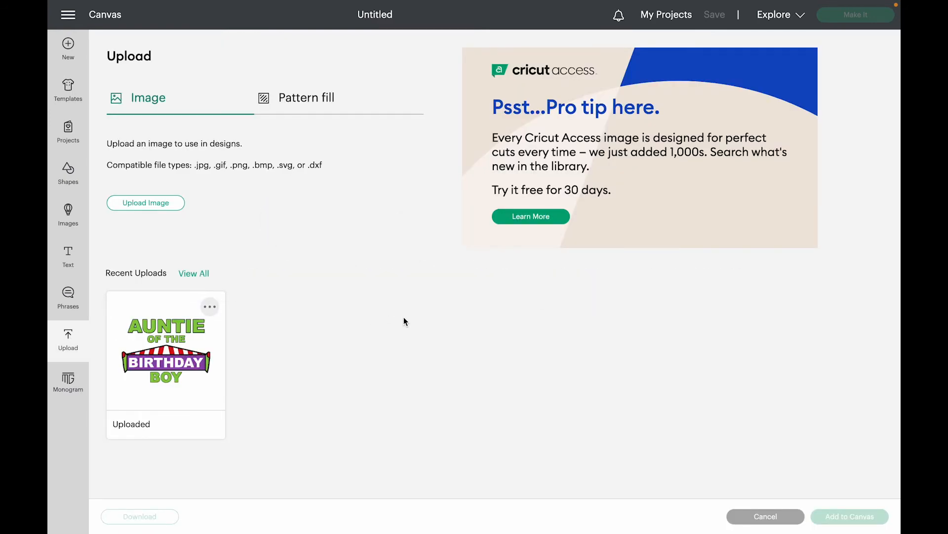
{"action": "left_click", "coordinate": [151, 204]}
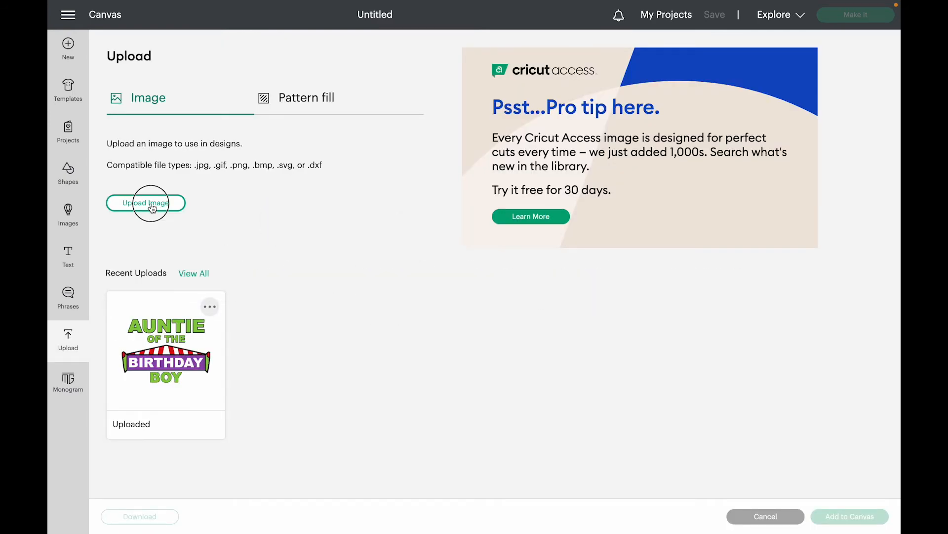
{"action": "left_click", "coordinate": [503, 274]}
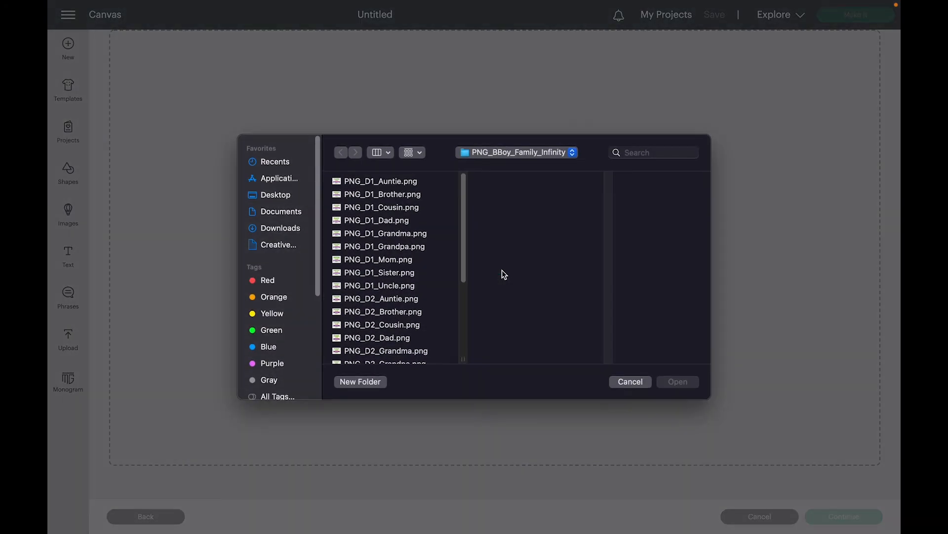
{"action": "left_click", "coordinate": [493, 154]}
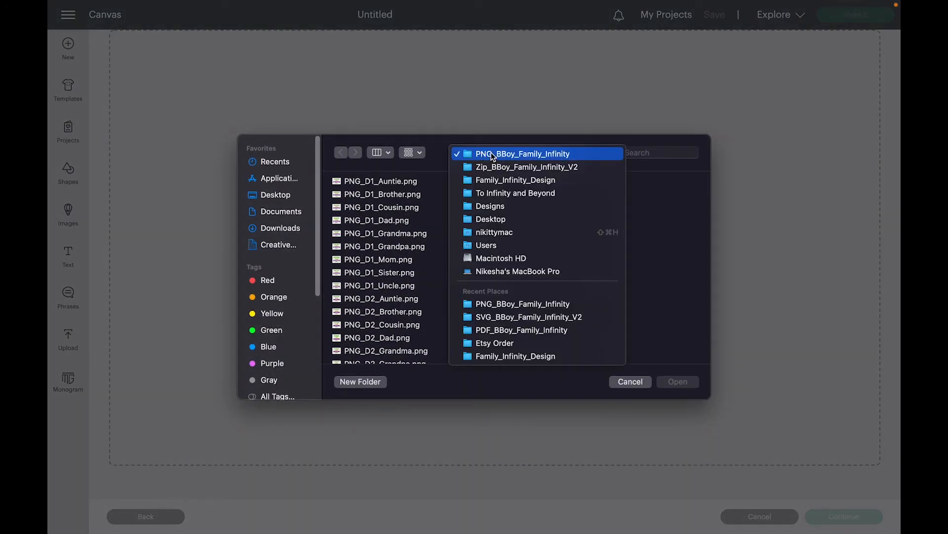
{"action": "left_click", "coordinate": [509, 171]}
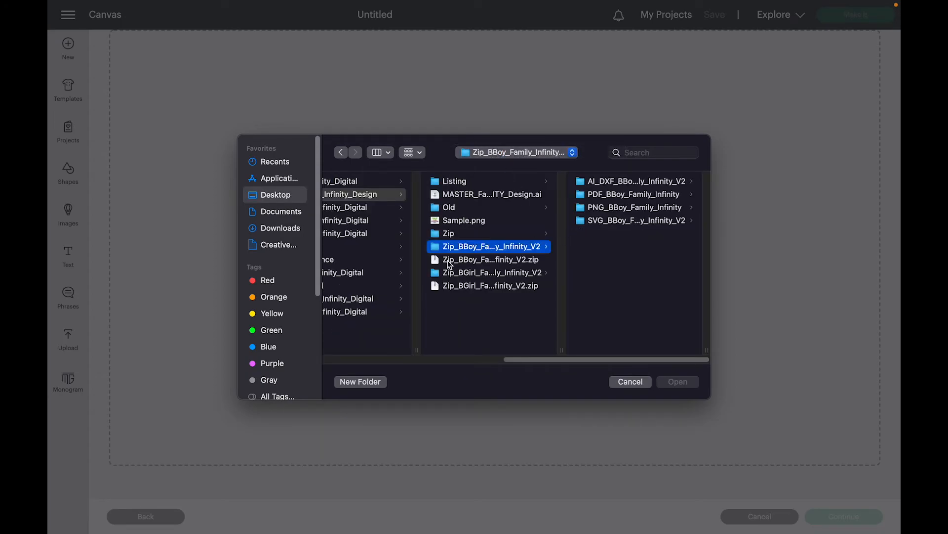
{"action": "left_click", "coordinate": [656, 220]}
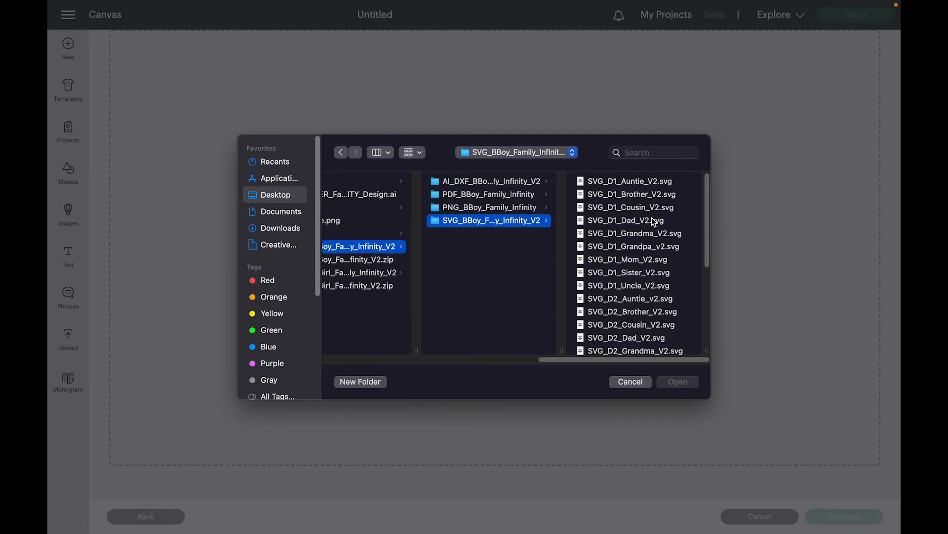
{"action": "left_click", "coordinate": [610, 197]}
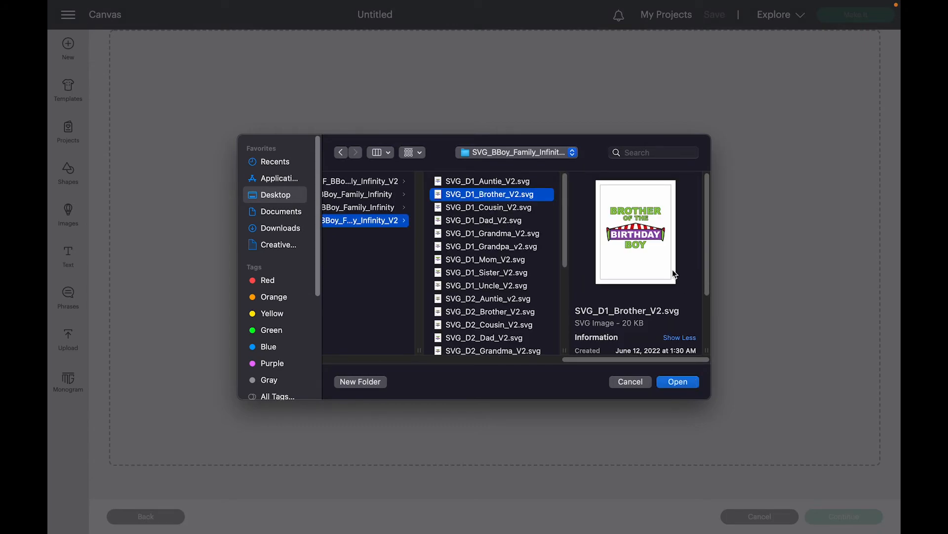
{"action": "left_click", "coordinate": [675, 382]}
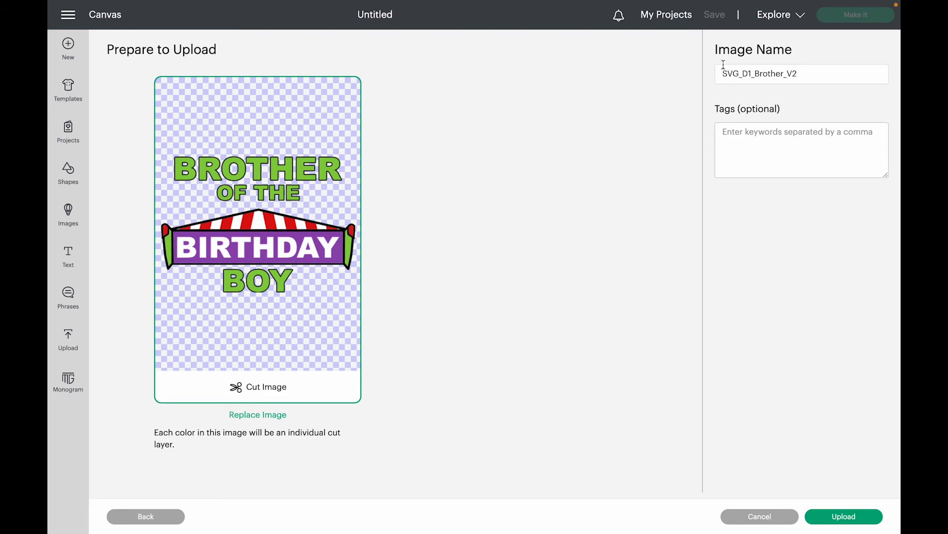
Upload the Brother design as SVG_D1_Brother_V2 and add it to the canvas.
{"action": "mouse_move", "coordinate": [831, 515]}
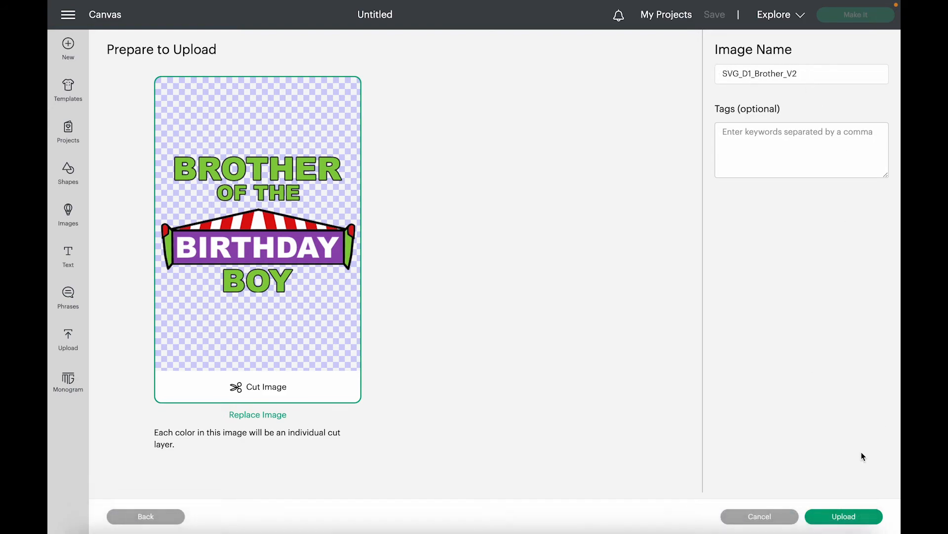
{"action": "left_click", "coordinate": [842, 516]}
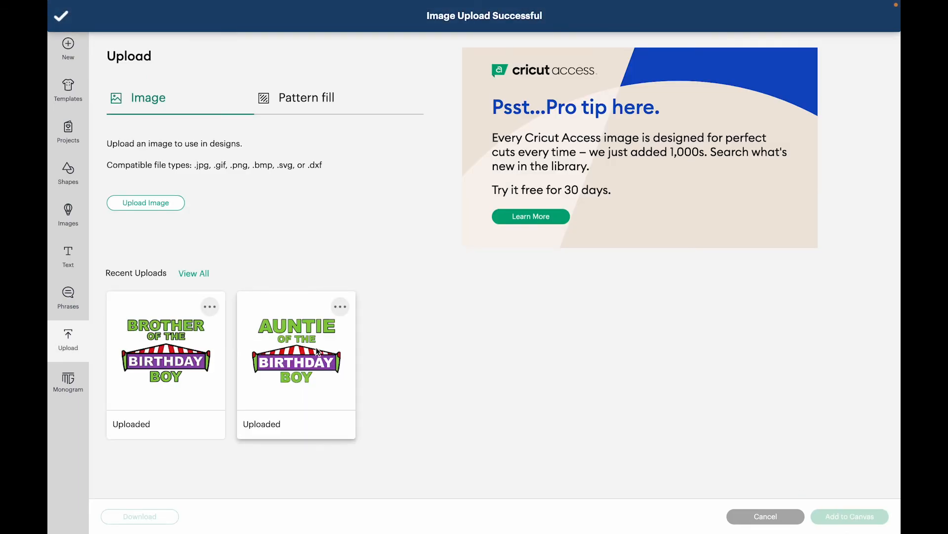
{"action": "left_click", "coordinate": [163, 345]}
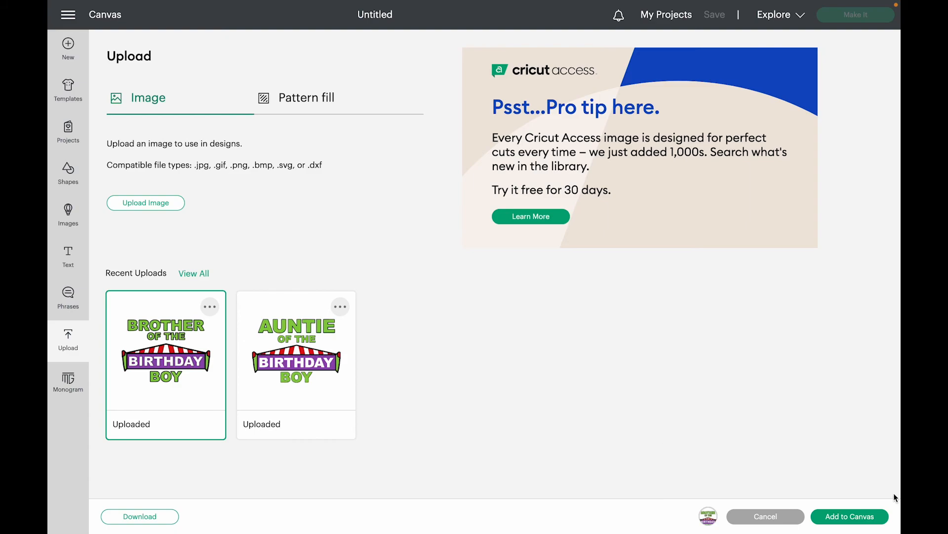
{"action": "left_click", "coordinate": [861, 518]}
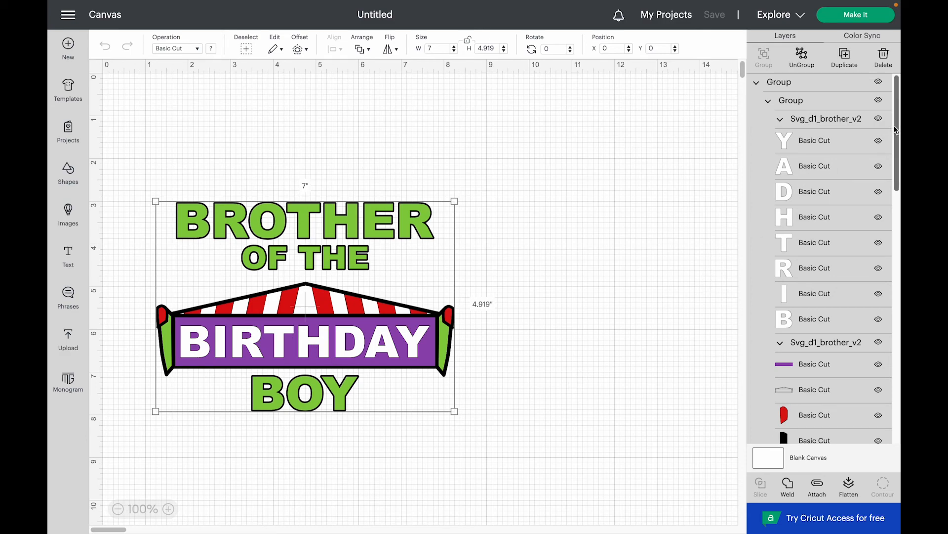
Examine the Brother design's individual cut layers through the whole layer list, and deselect the design.
{"action": "scroll", "coordinate": [890, 144], "scroll_direction": "down", "scroll_amount": 5}
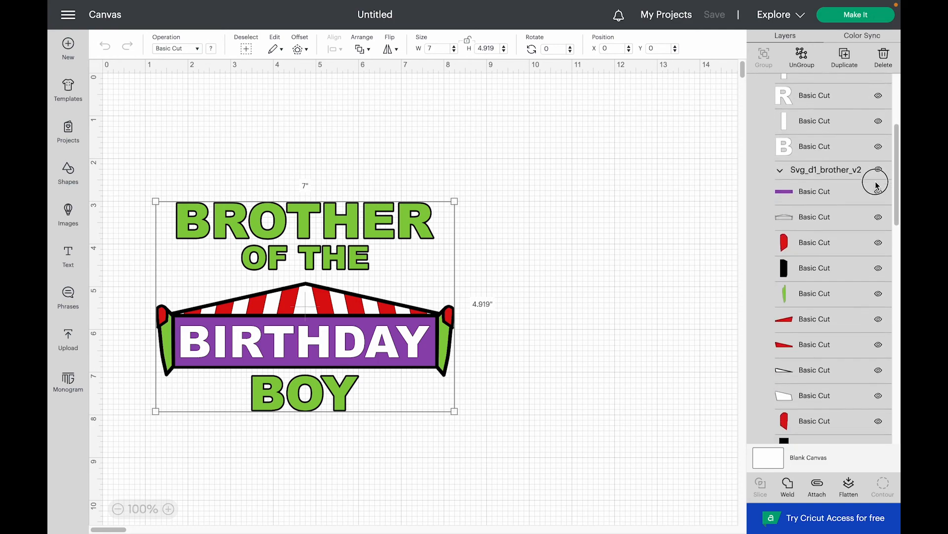
{"action": "scroll", "coordinate": [872, 226], "scroll_direction": "down", "scroll_amount": 10}
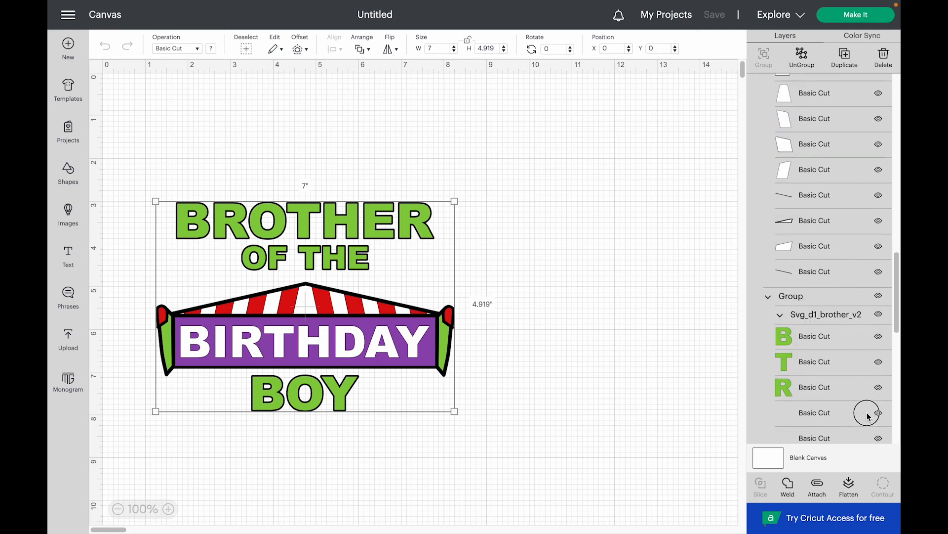
{"action": "scroll", "coordinate": [866, 442], "scroll_direction": "down", "scroll_amount": 5}
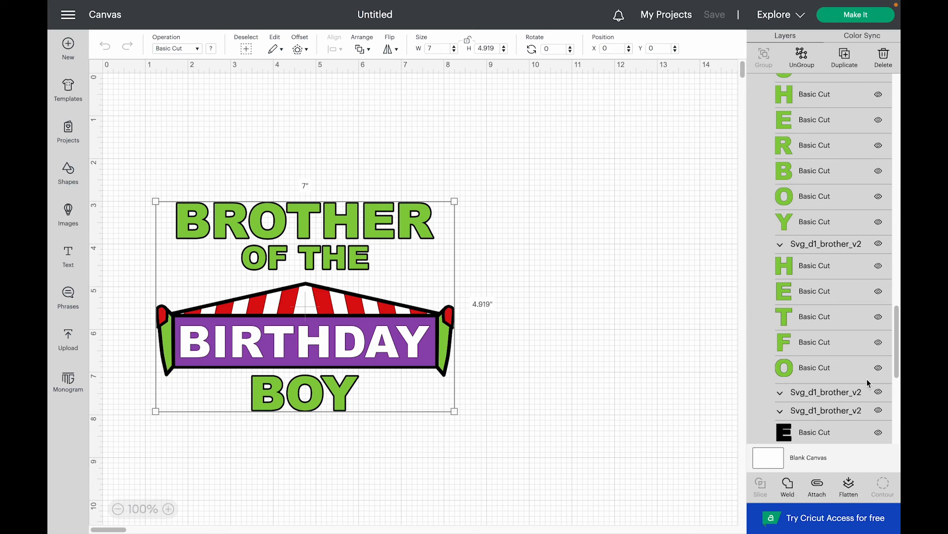
{"action": "scroll", "coordinate": [837, 393], "scroll_direction": "down", "scroll_amount": 7}
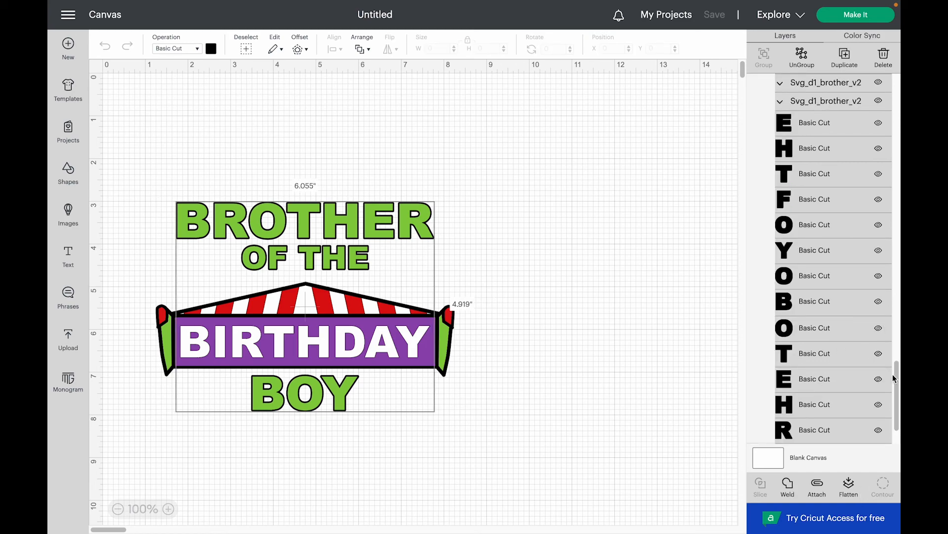
{"action": "left_click_drag", "start_coordinate": [894, 378], "coordinate": [894, 102]}
{"action": "left_click", "coordinate": [645, 220]}
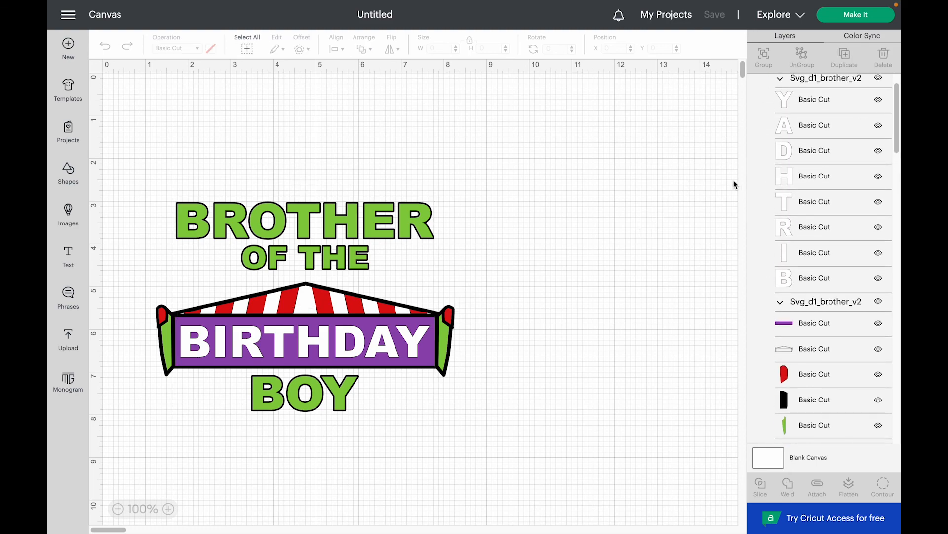
{"action": "left_click_drag", "start_coordinate": [896, 117], "coordinate": [893, 90]}
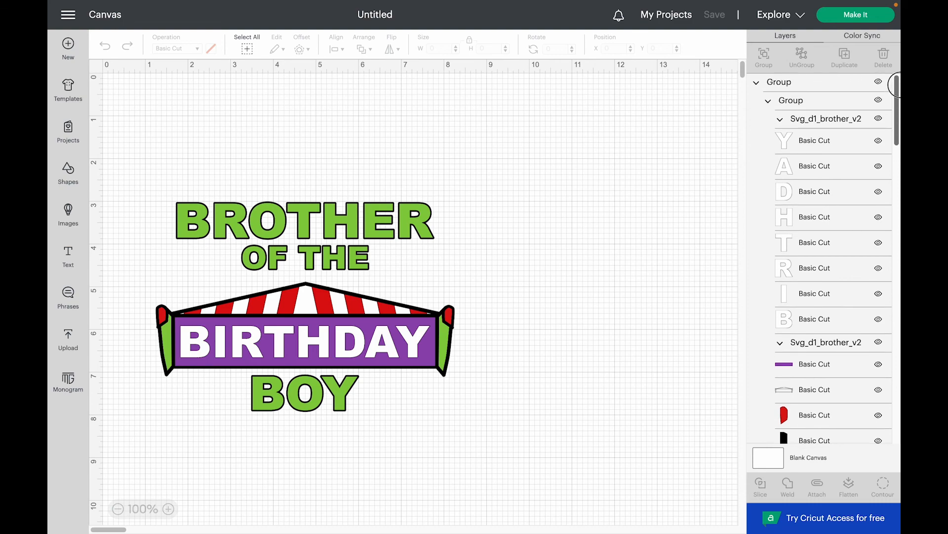